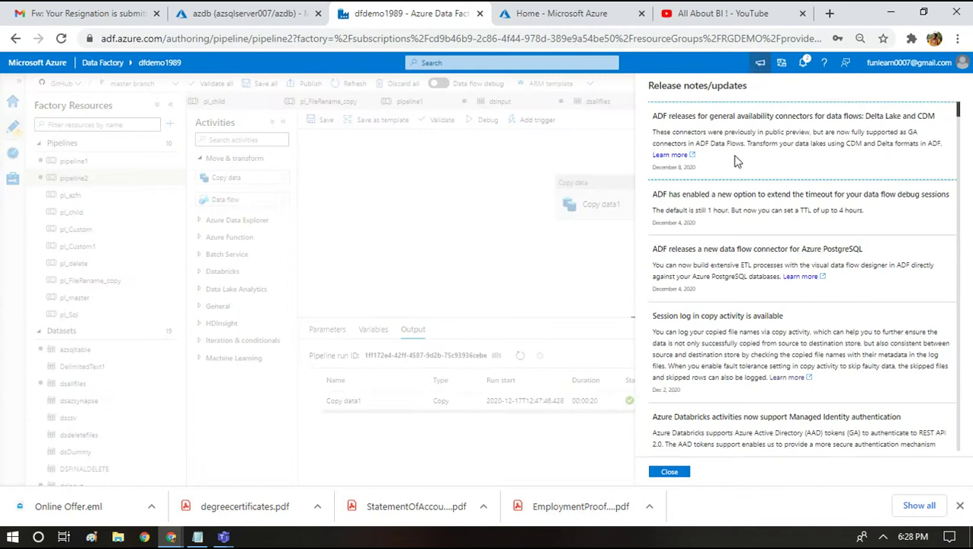
Read the release note on session logs in the copy activity and close the release notes
left_click_drag(657, 390, 686, 391)
left_click_drag(654, 315, 788, 319)
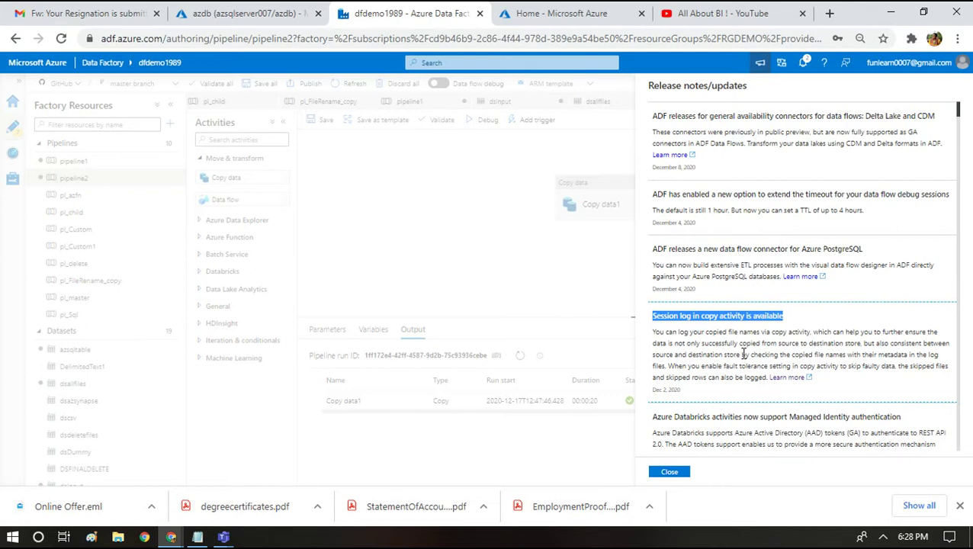
left_click_drag(679, 333, 759, 374)
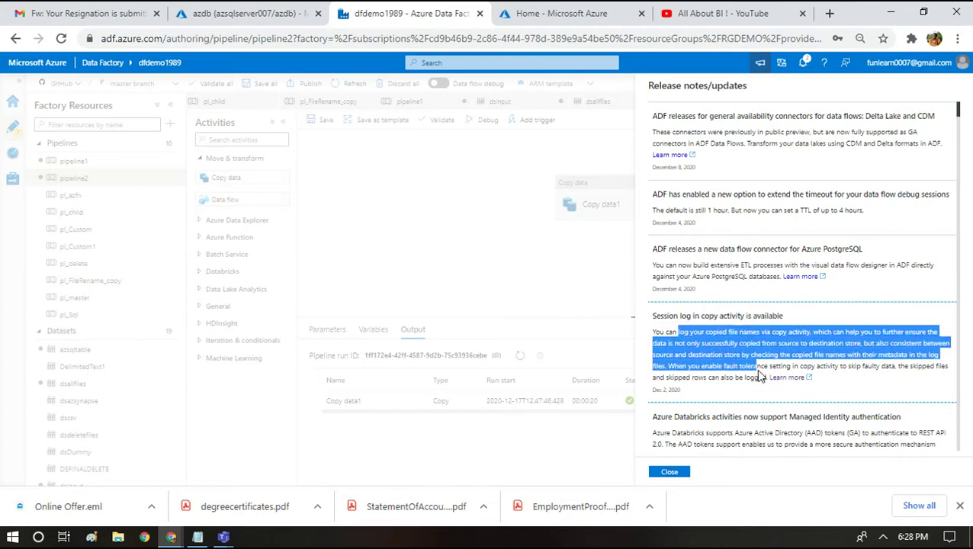
left_click(668, 471)
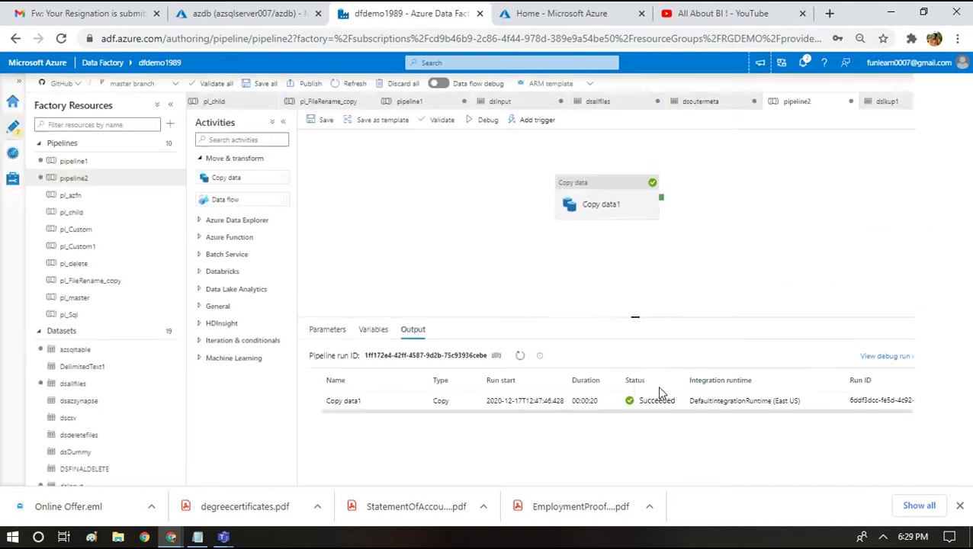
Preview the source data of the Copy data1 activity in pipeline2 and close the preview
left_click(610, 189)
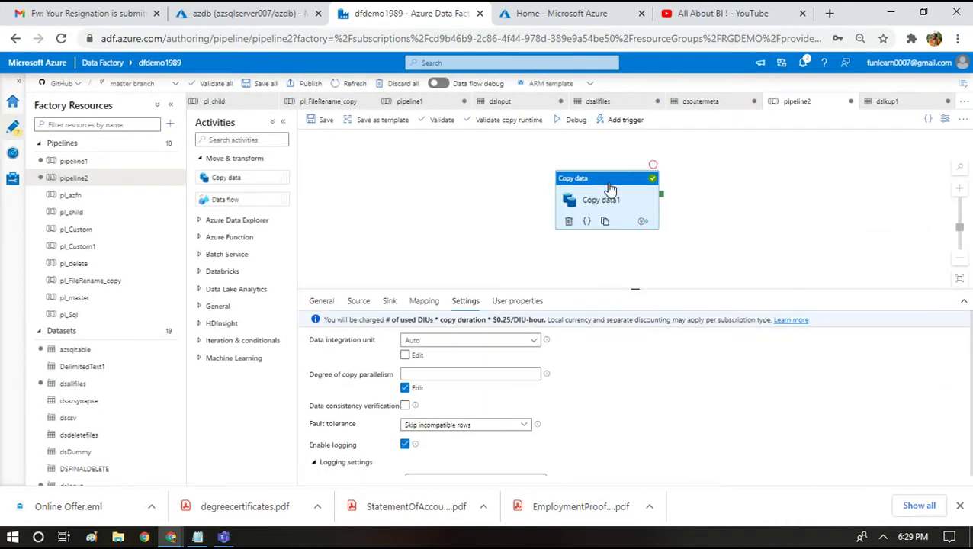
left_click(358, 302)
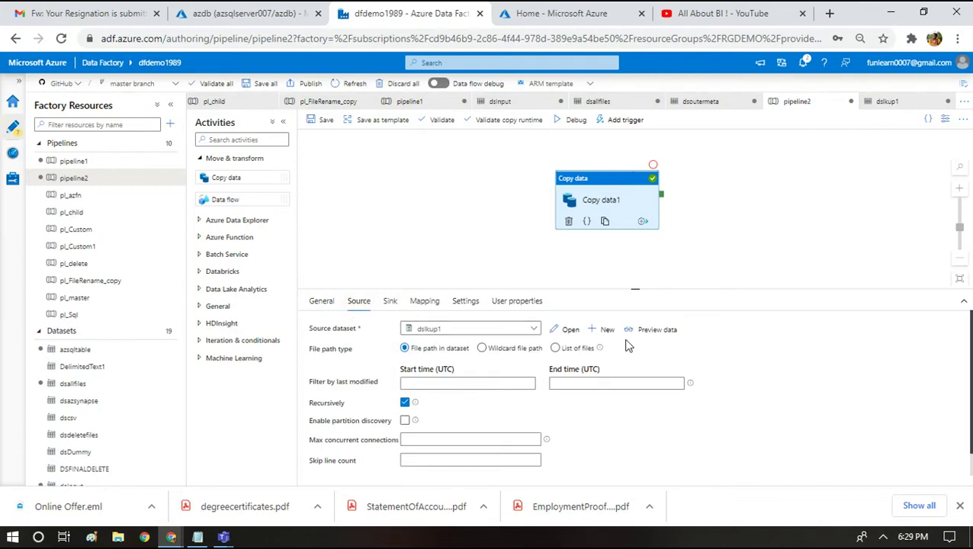
left_click(648, 331)
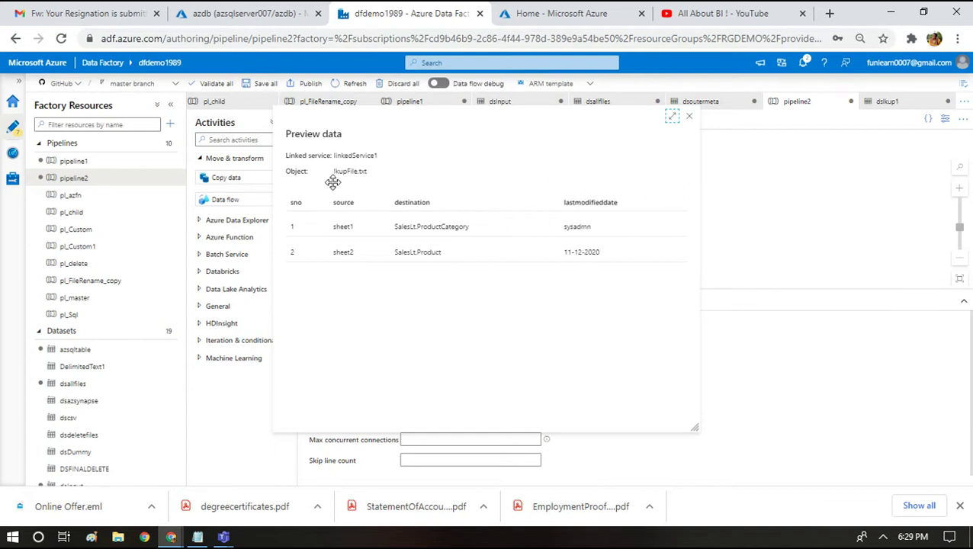
left_click(689, 120)
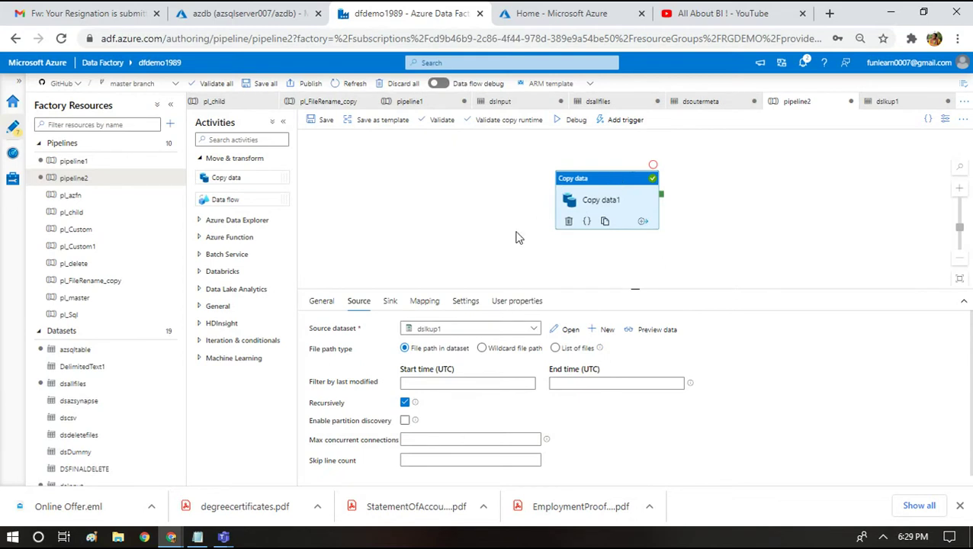
Examine the copy activity's fault tolerance, storage connection and logging level options in its settings
left_click(422, 302)
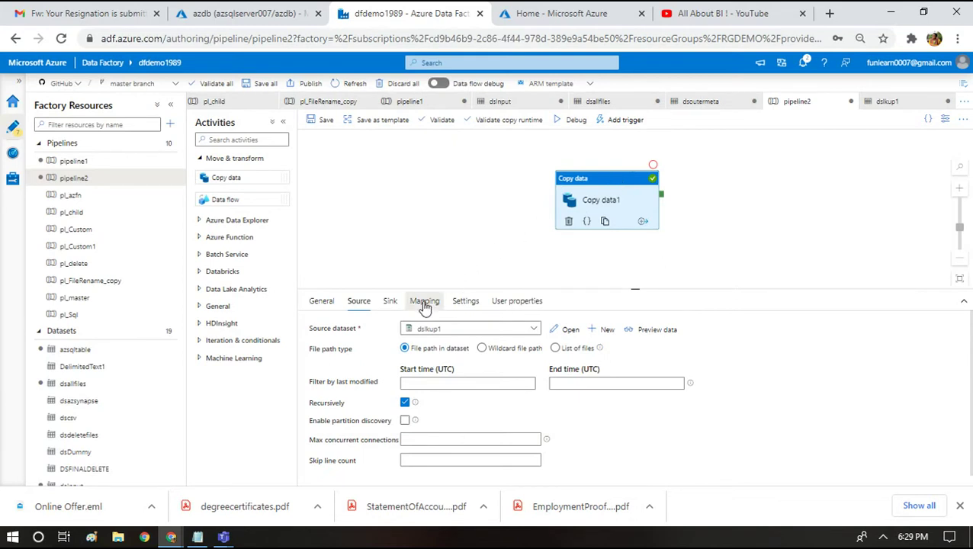
left_click(466, 302)
left_click_drag(634, 282, 635, 176)
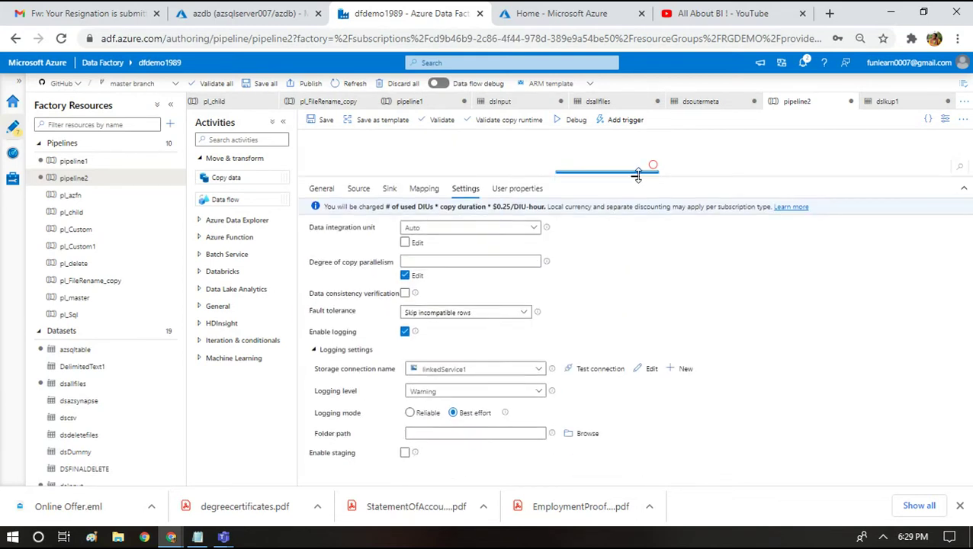
left_click(459, 314)
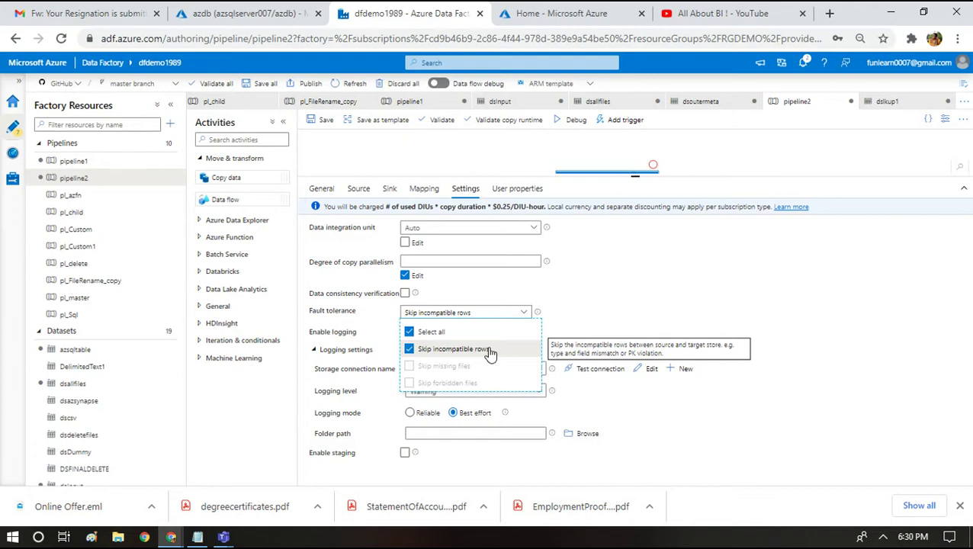
left_click(588, 311)
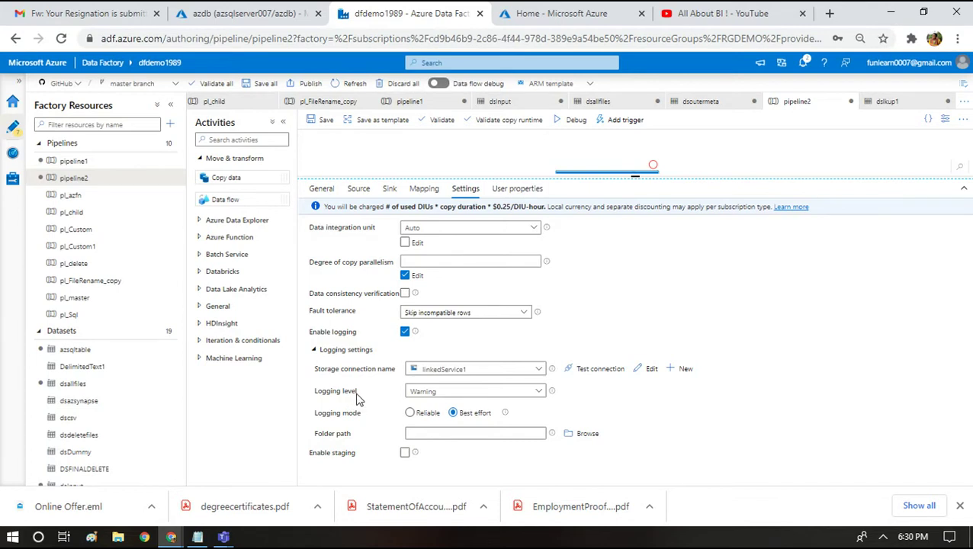
left_click(482, 371)
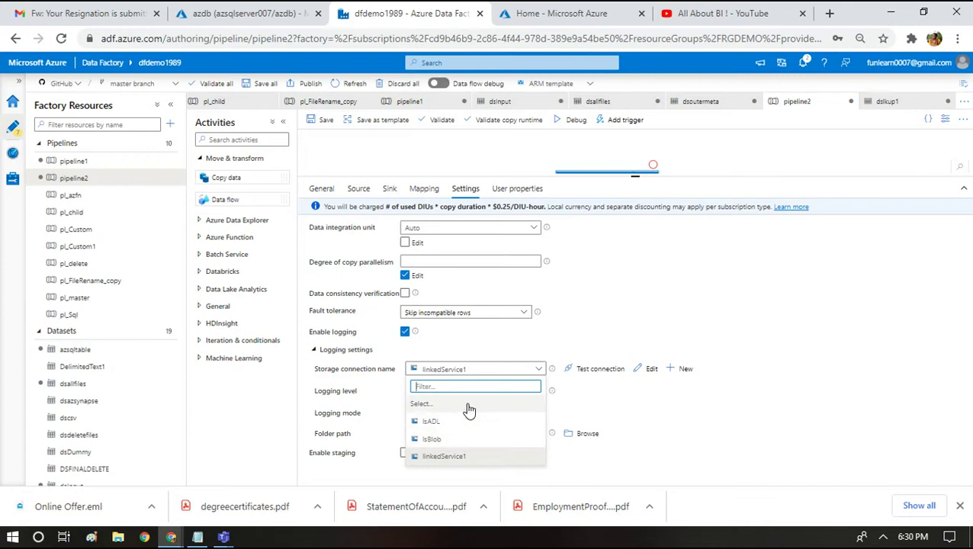
left_click(506, 340)
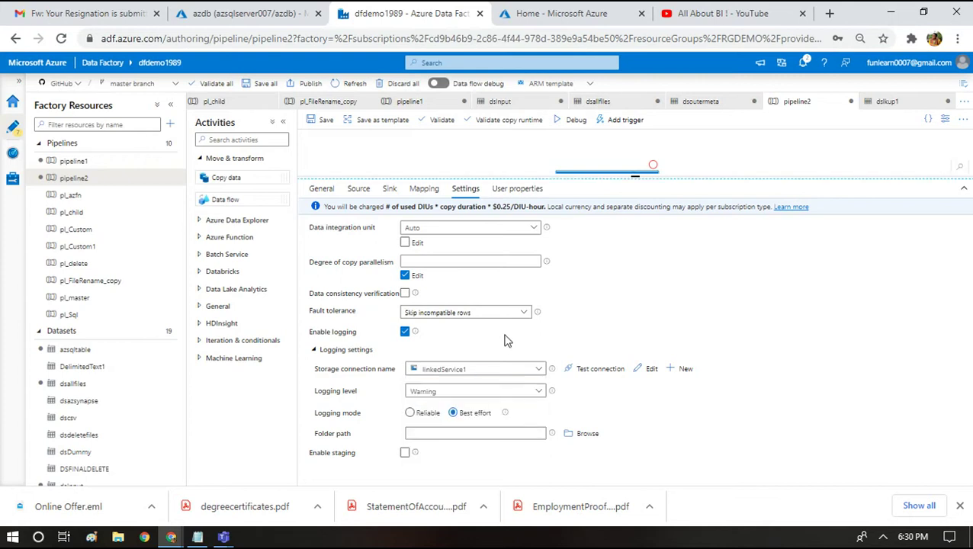
left_click(413, 397)
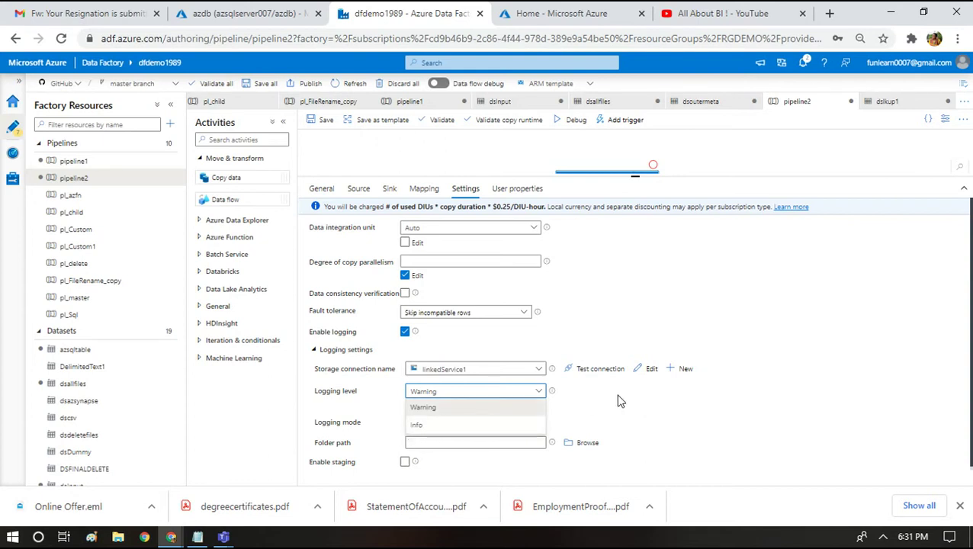
left_click(552, 392)
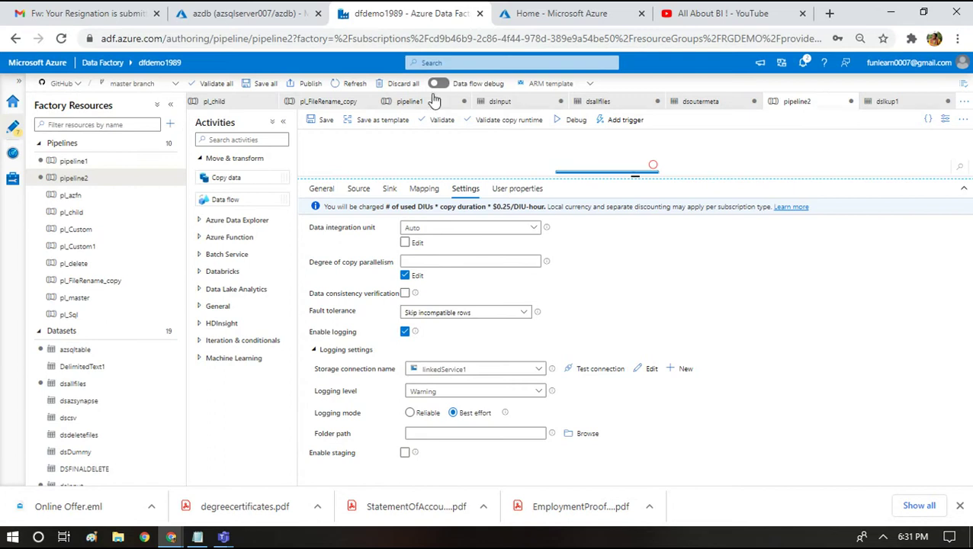
Check the lastmodifieddate values in the dslkup1 source dataset preview again
left_click(355, 189)
left_click(645, 218)
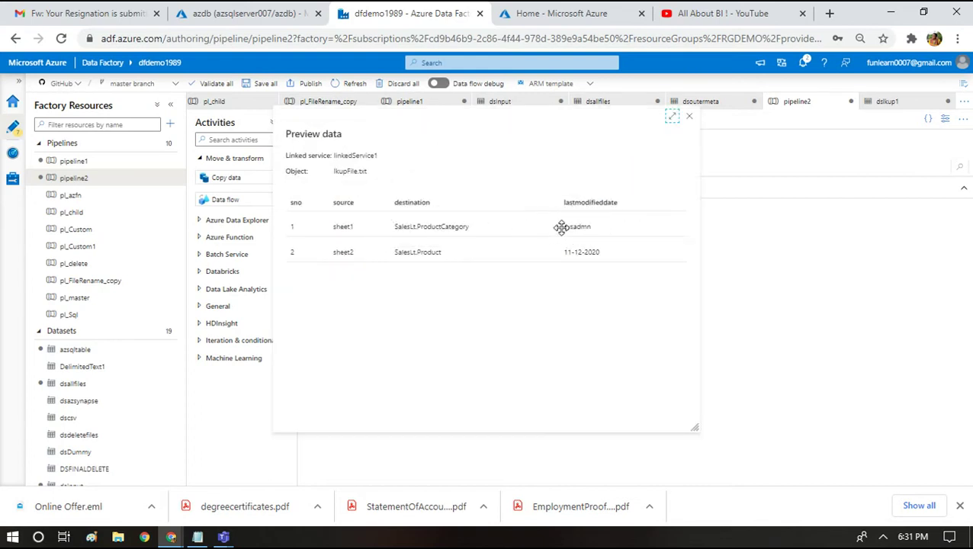
left_click(689, 117)
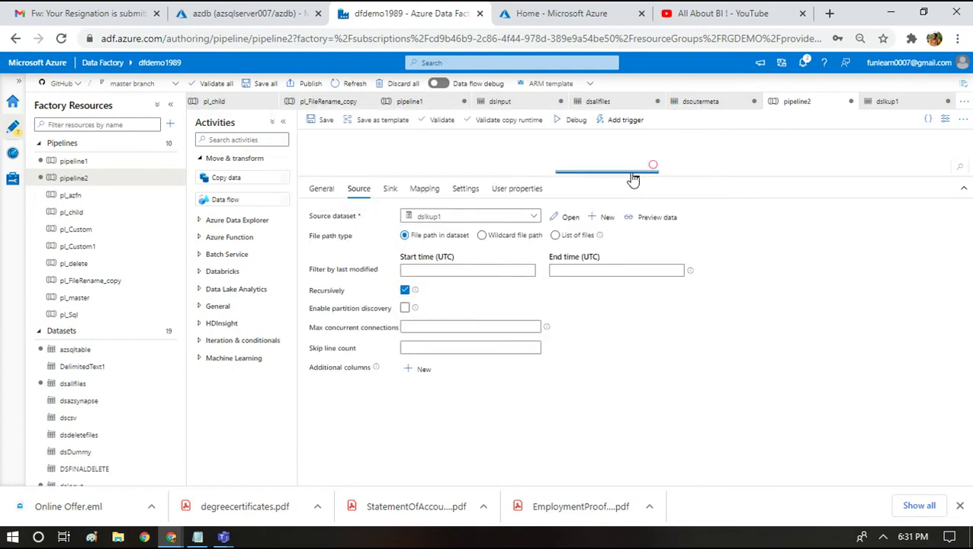
left_click_drag(634, 178, 630, 246)
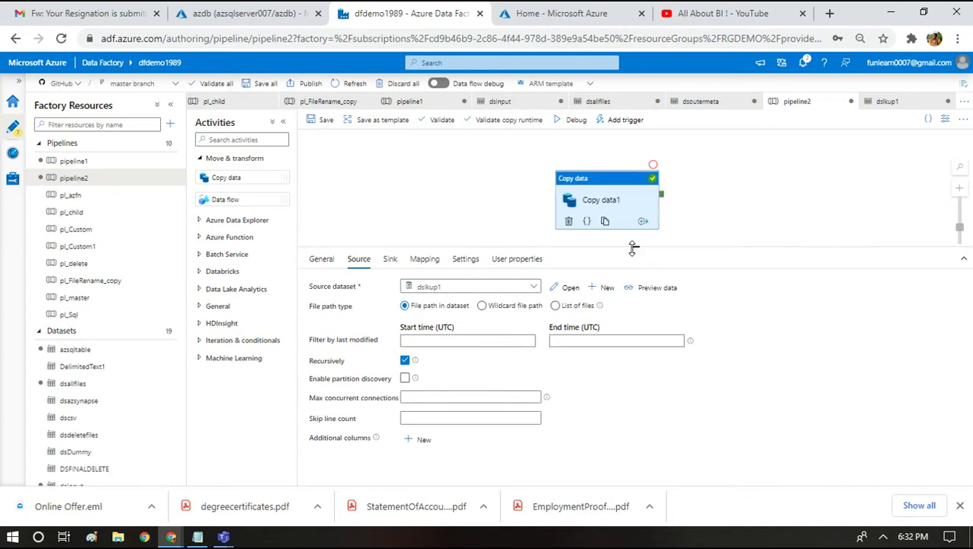
Set the logging level of the Copy data1 activity to Info
left_click(464, 260)
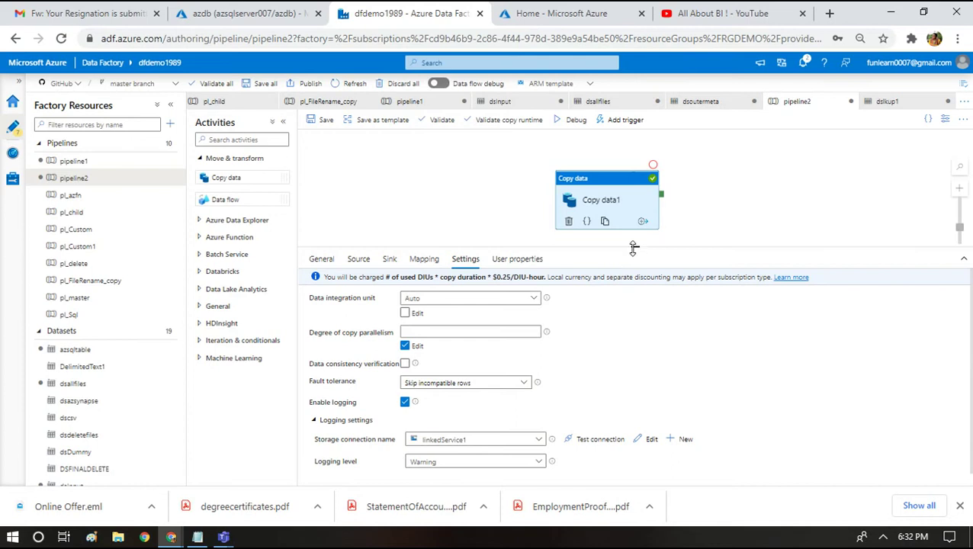
left_click_drag(633, 247, 632, 182)
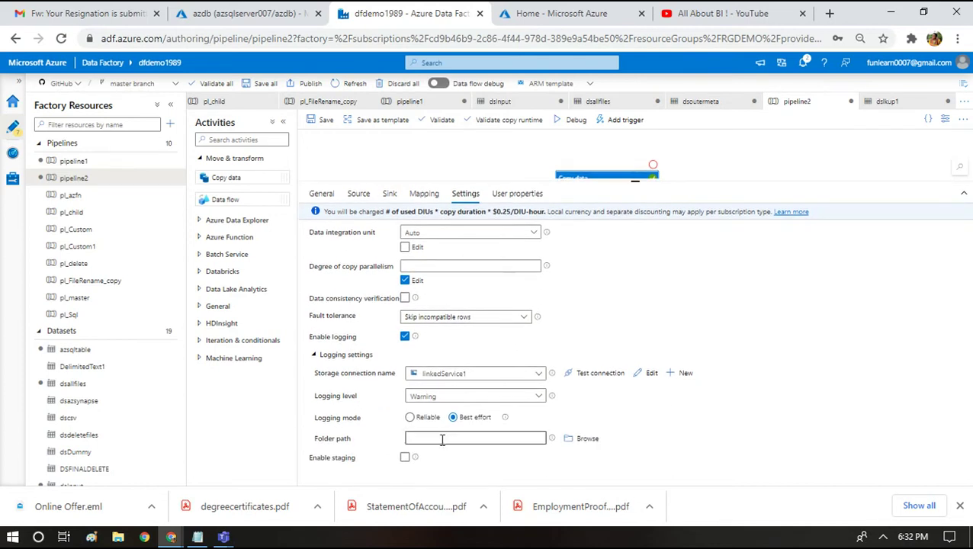
left_click(453, 396)
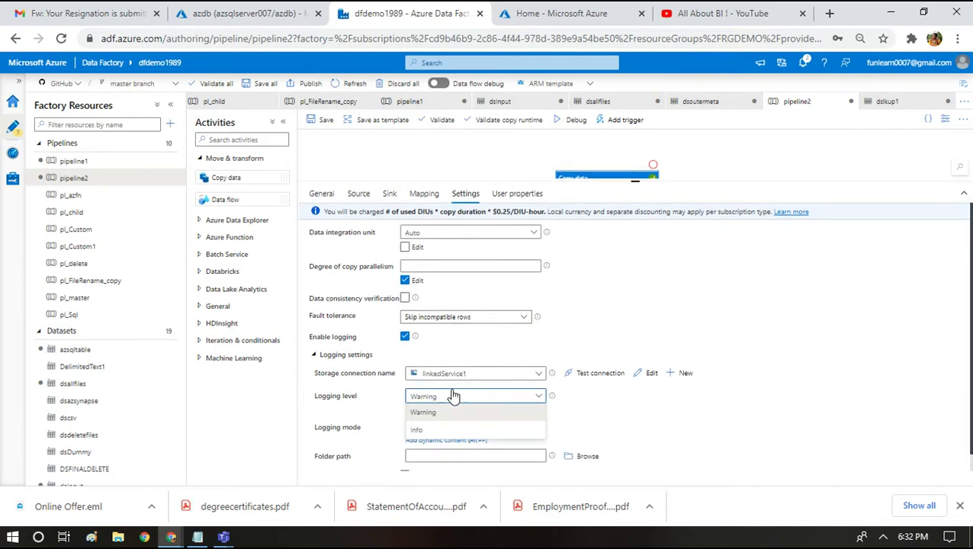
left_click(431, 429)
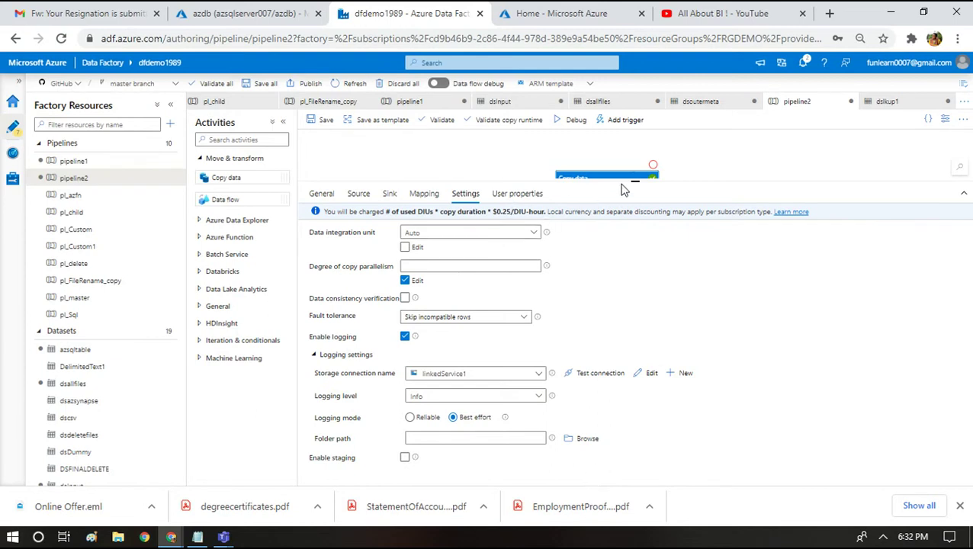
Run pipeline2 in debug mode, repeating the run if the first attempt fails
left_click_drag(636, 190, 627, 235)
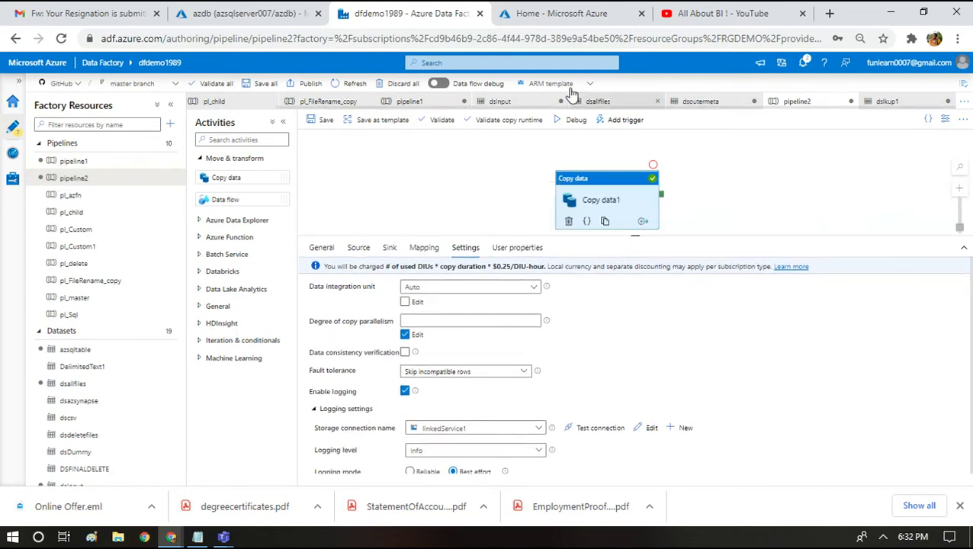
left_click(572, 121)
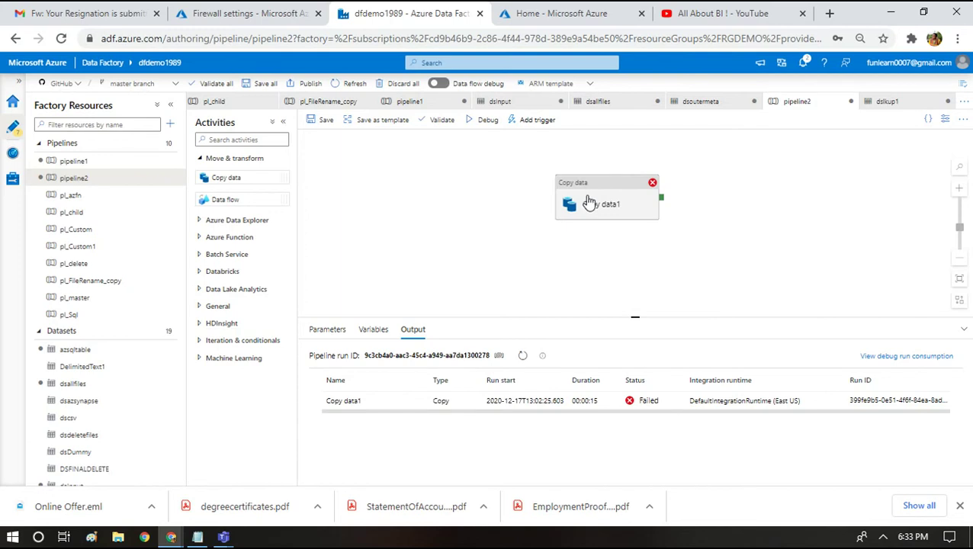
left_click(486, 126)
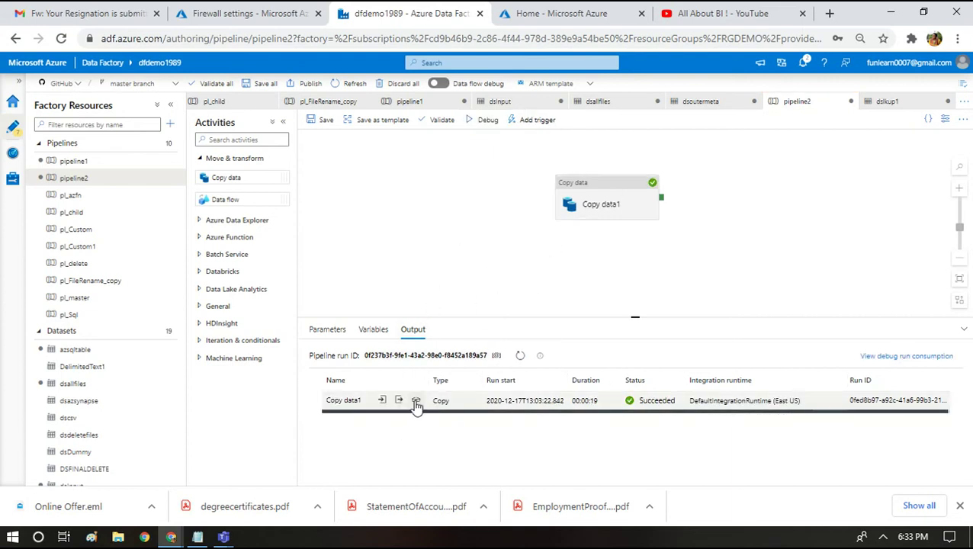
Review the rows read, written and skipped in the Copy data1 run details, then close them
left_click(416, 399)
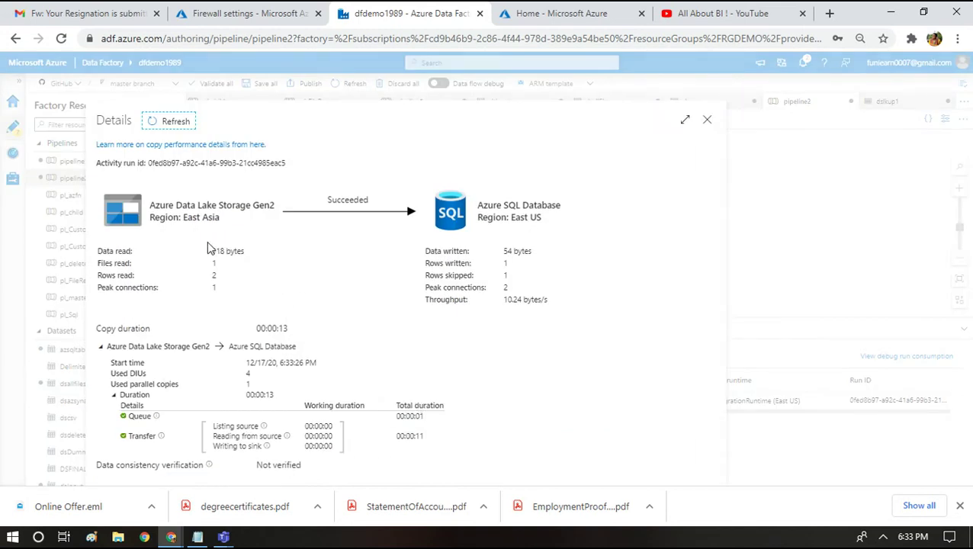
double_click(215, 277)
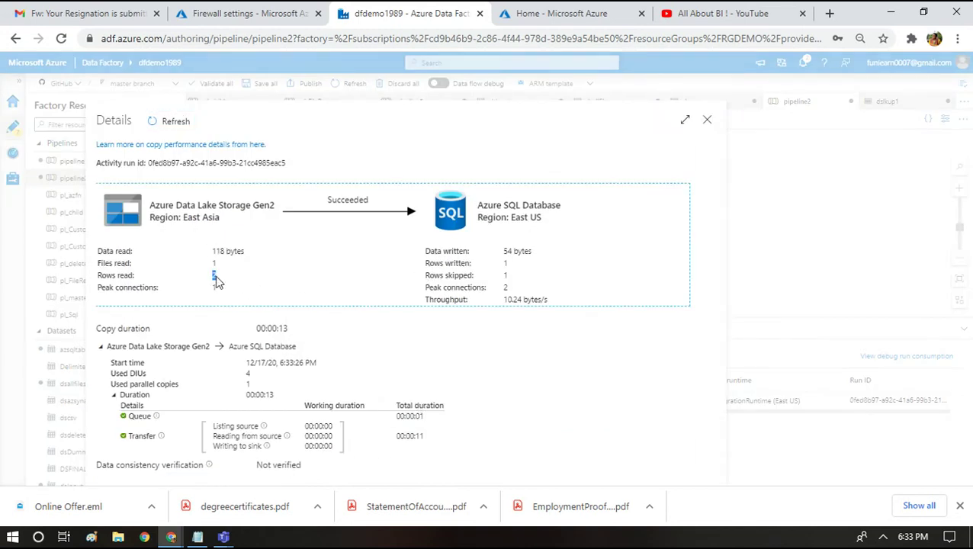
double_click(506, 263)
double_click(506, 276)
left_click(708, 122)
Switch to the Azure portal and open the copyactivity-logs container of the sademo89 storage account
left_click(525, 9)
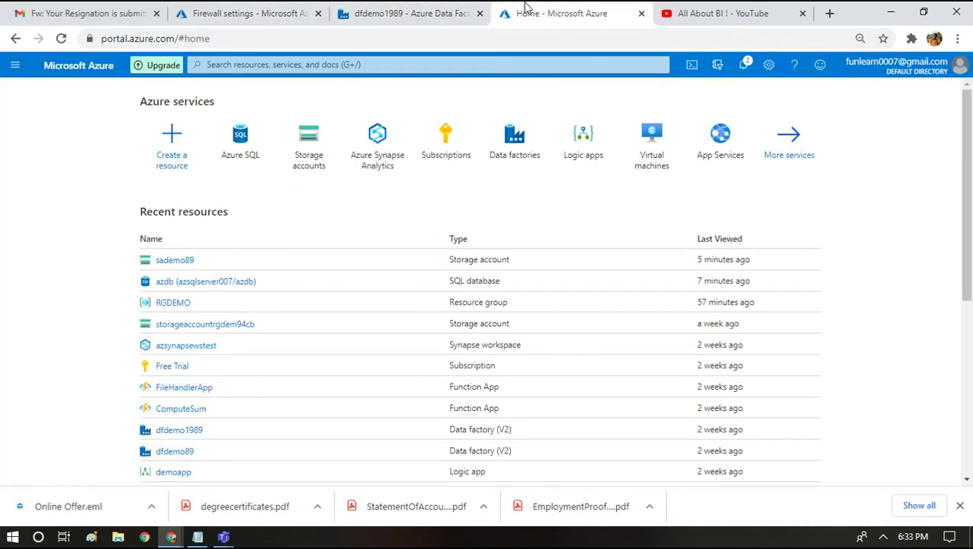
left_click(315, 163)
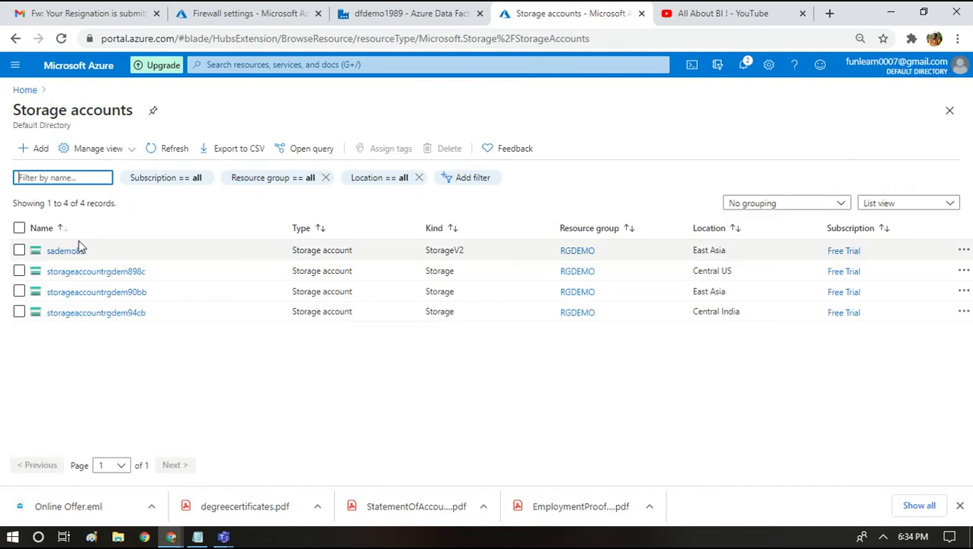
left_click(72, 250)
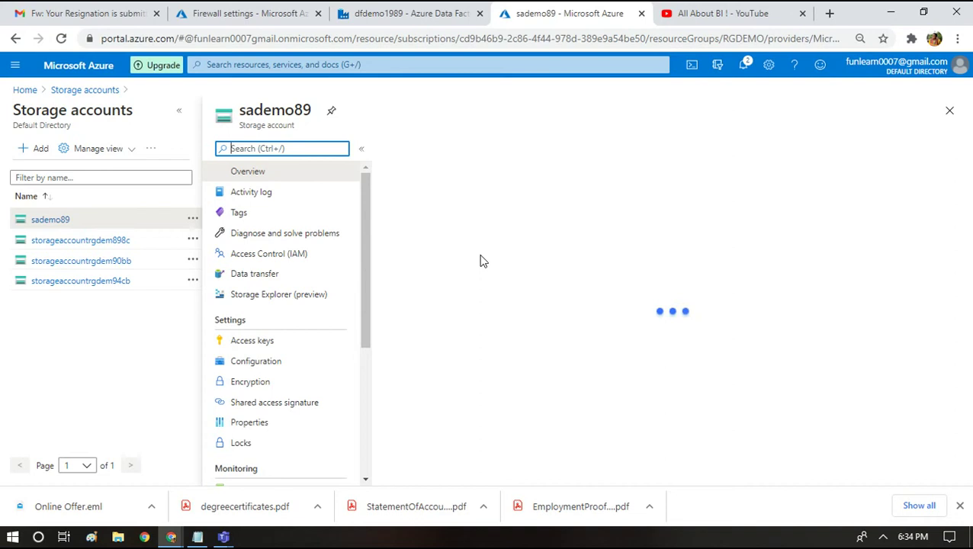
left_click(453, 429)
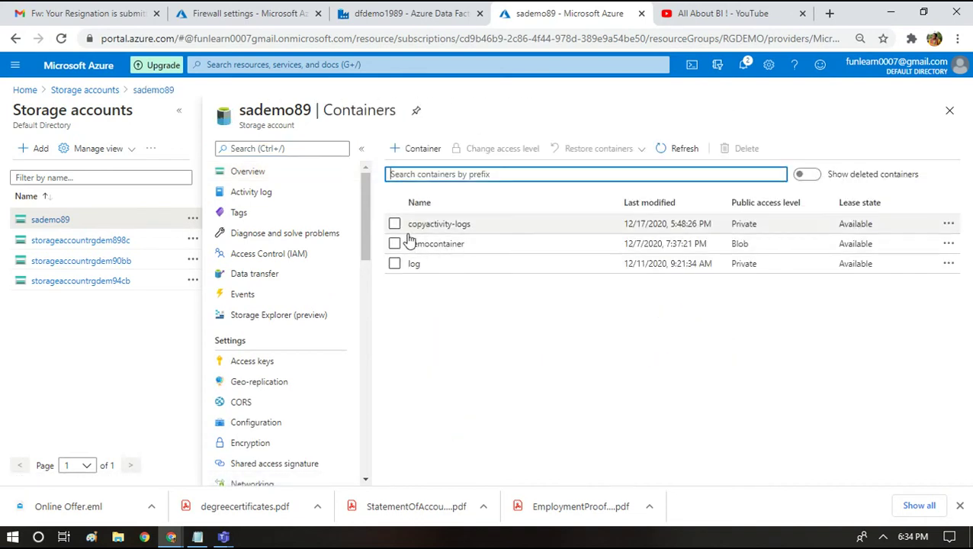
left_click(446, 224)
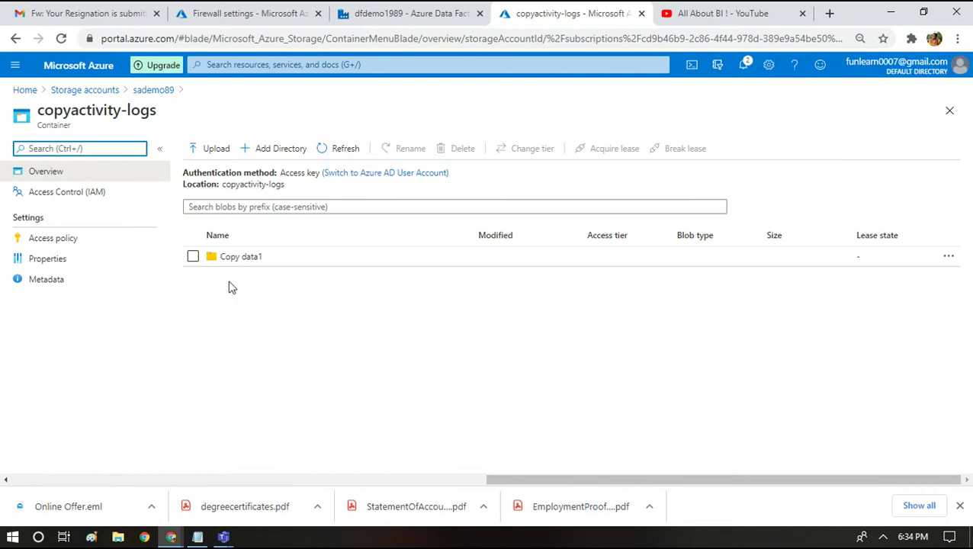
Check the copy activity's name in the pipeline and open the matching Copy data1 folder in the log container
left_click(435, 22)
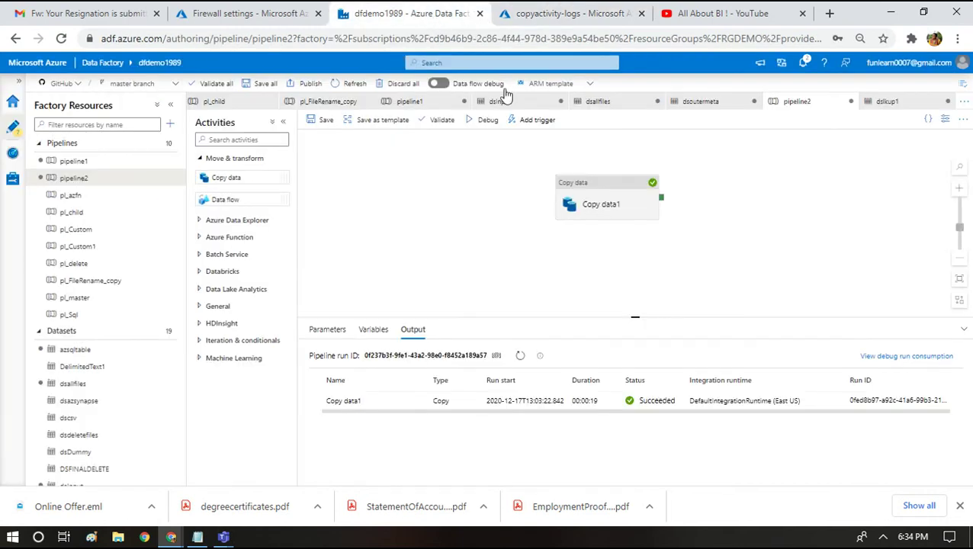
left_click(569, 13)
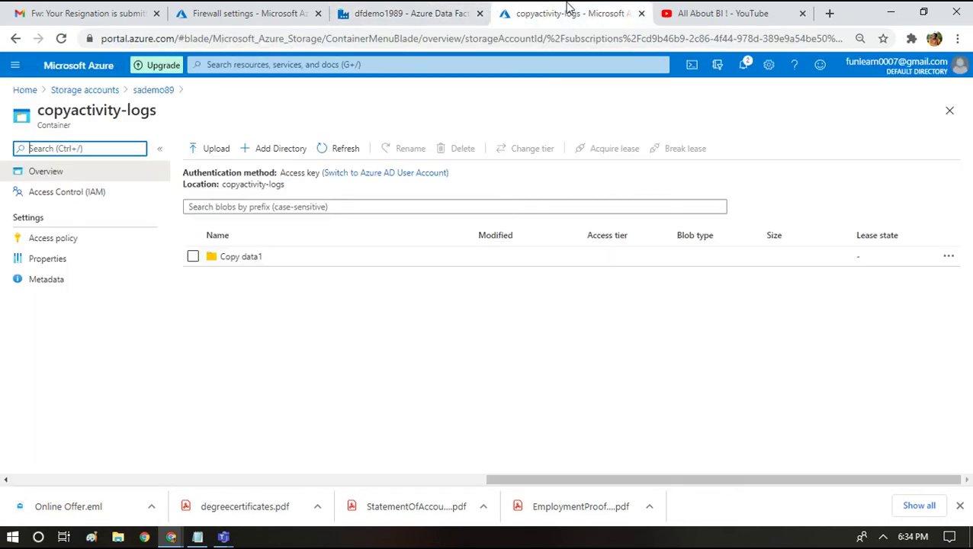
left_click(241, 260)
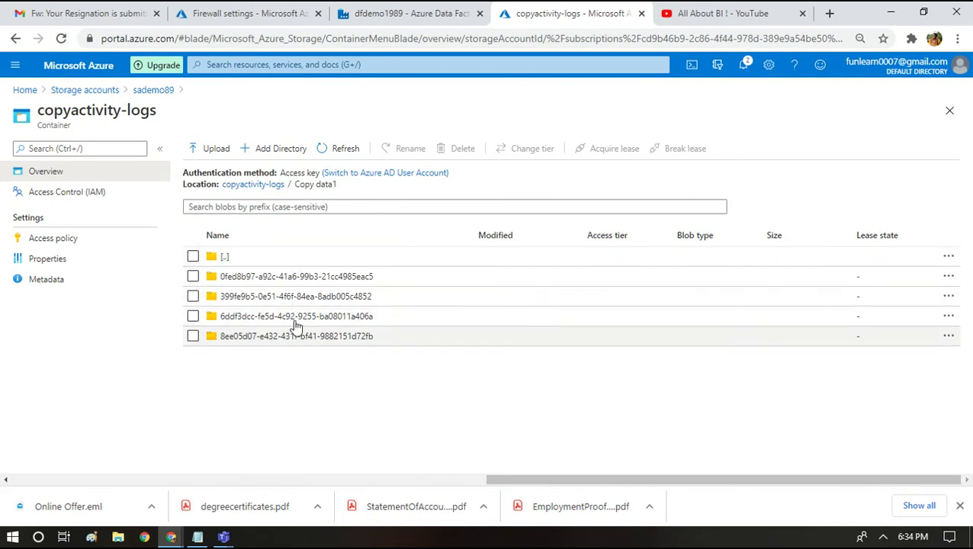
Open the 0fed8b97-a92c-41a6-99b3-21cc4985eac5 run folder and display the contents of its log text file
left_click(299, 276)
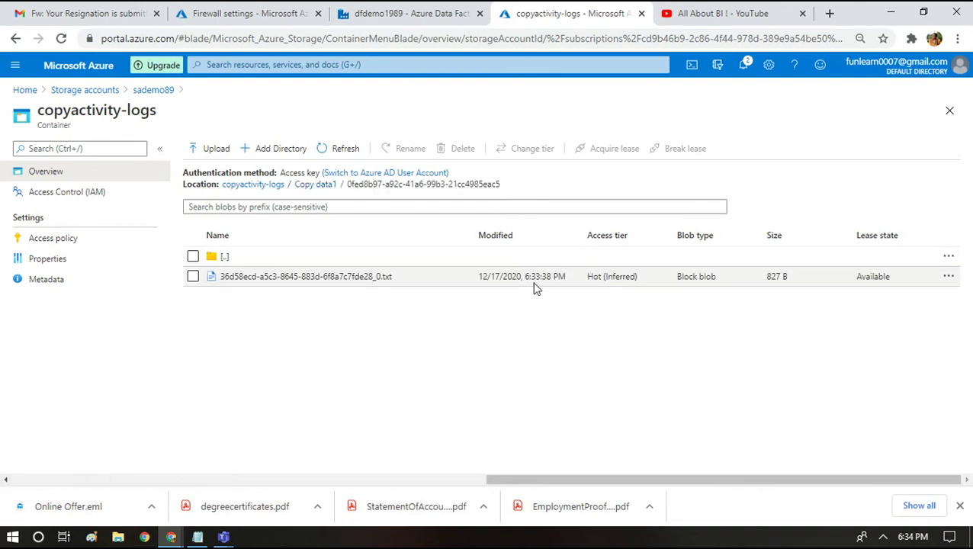
left_click(265, 276)
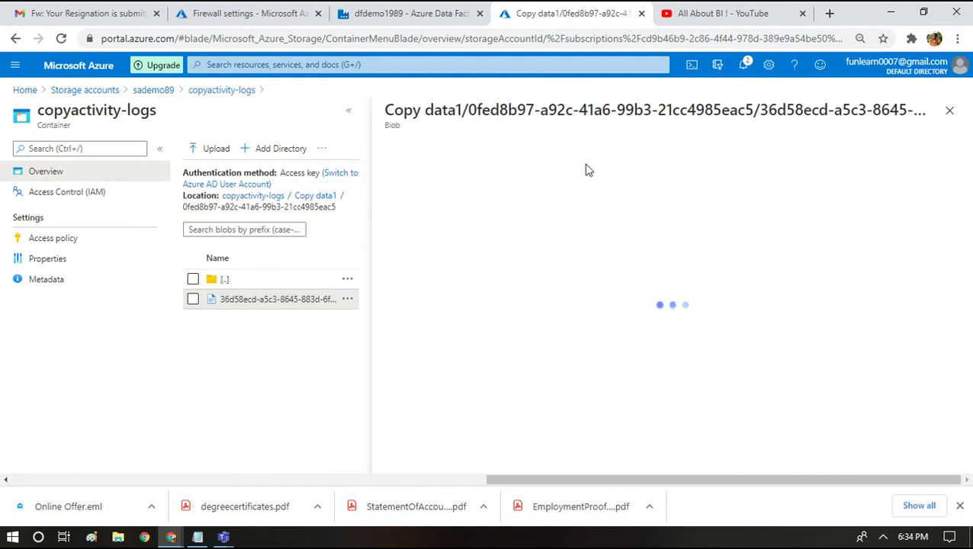
left_click(505, 179)
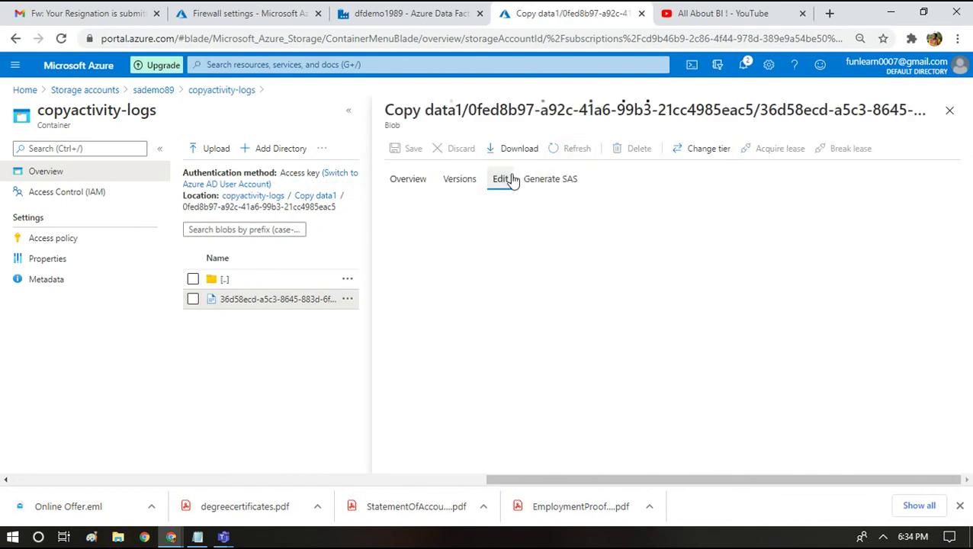
Examine the log's header columns: Timestamp, Level, OperationName, OperationItem and Message, along with the level values in the entries
left_click_drag(443, 204, 481, 204)
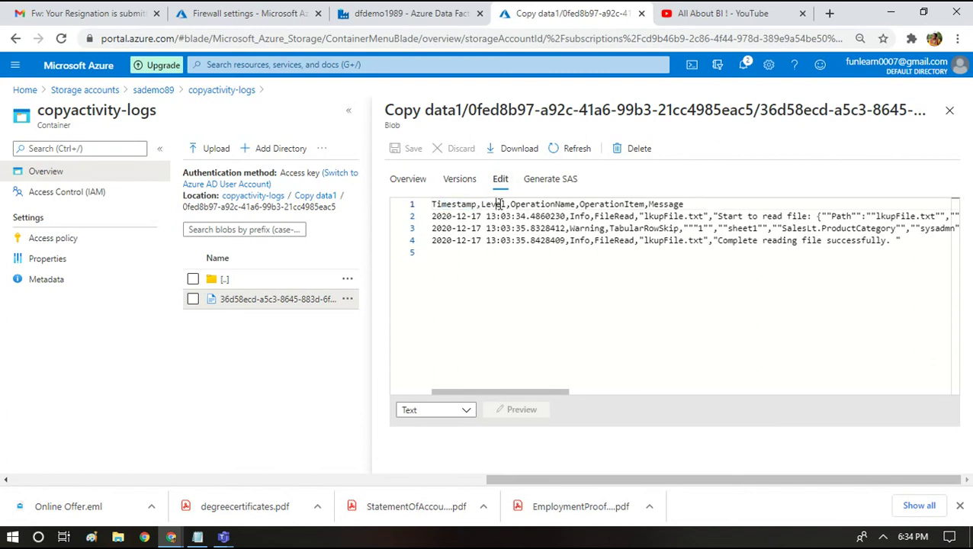
left_click_drag(481, 204, 508, 204)
left_click_drag(569, 217, 597, 229)
left_click_drag(530, 204, 558, 205)
left_click_drag(600, 205, 694, 205)
Read the messages and levels of the two FileRead entries for lkupFile.txt in the log
left_click_drag(649, 217, 814, 218)
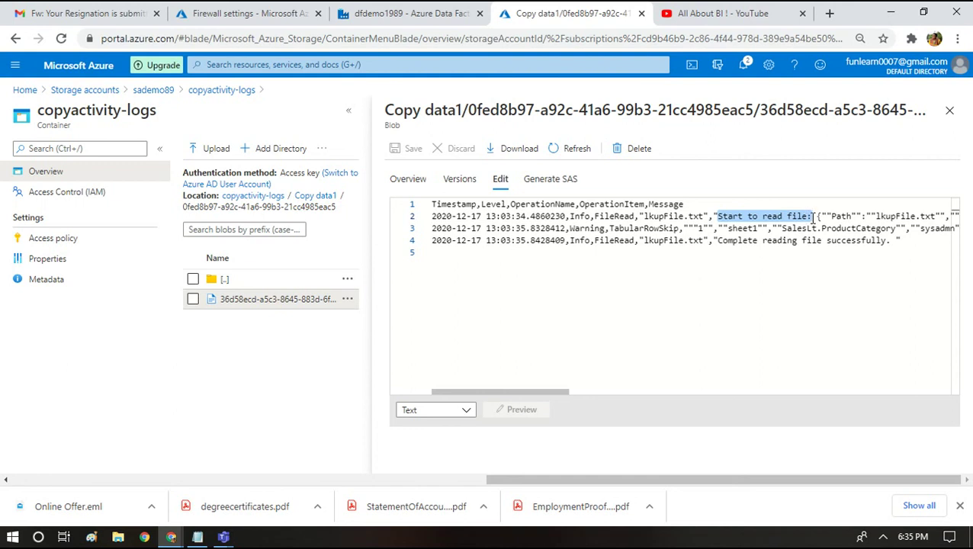
left_click_drag(574, 219, 595, 219)
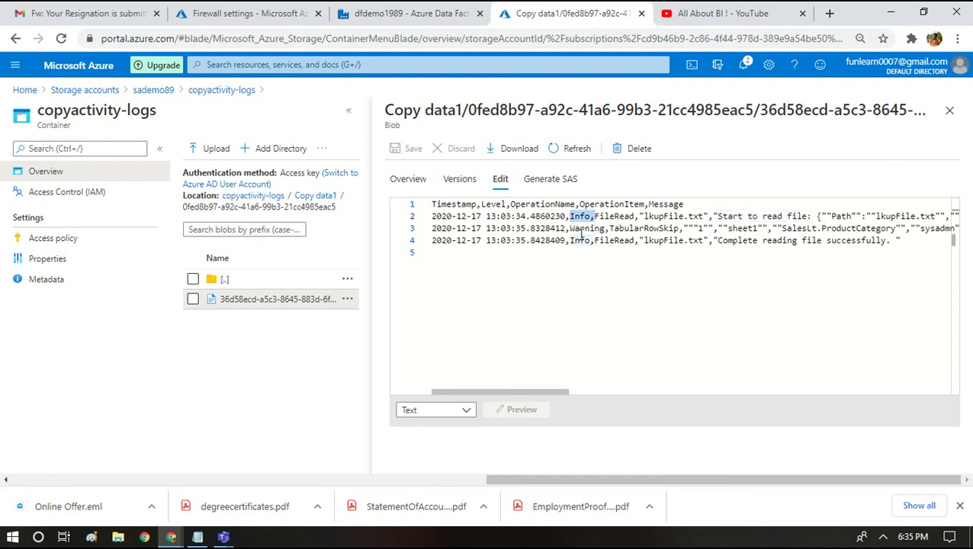
left_click_drag(718, 241, 881, 245)
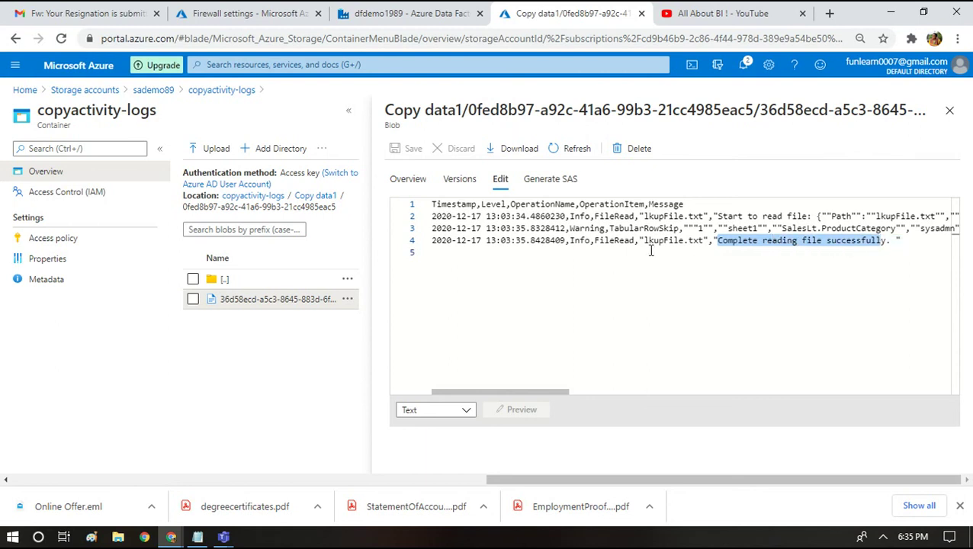
left_click_drag(569, 240, 589, 242)
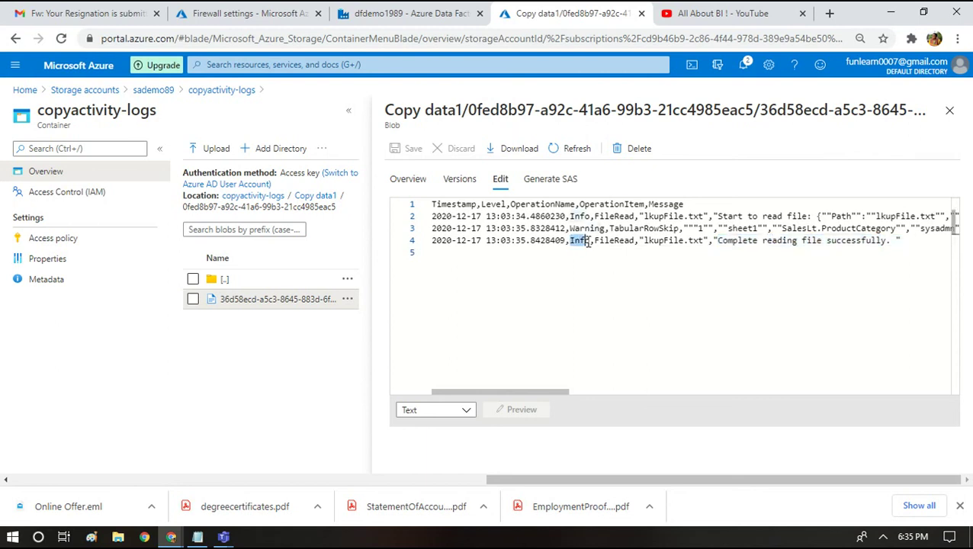
Inspect the TabularRowSkip warning entry through to its exception message, then close the log file
left_click_drag(569, 228, 681, 228)
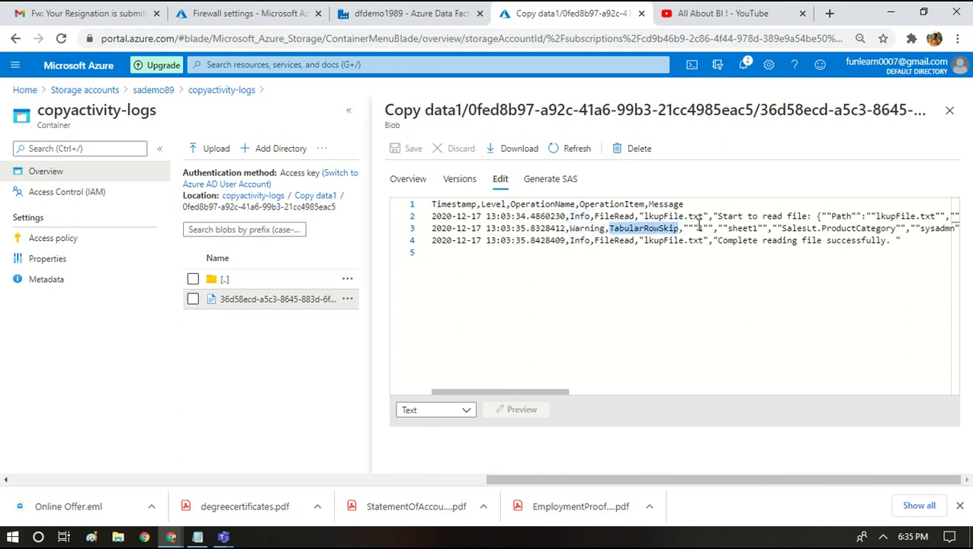
left_click_drag(507, 392, 618, 396)
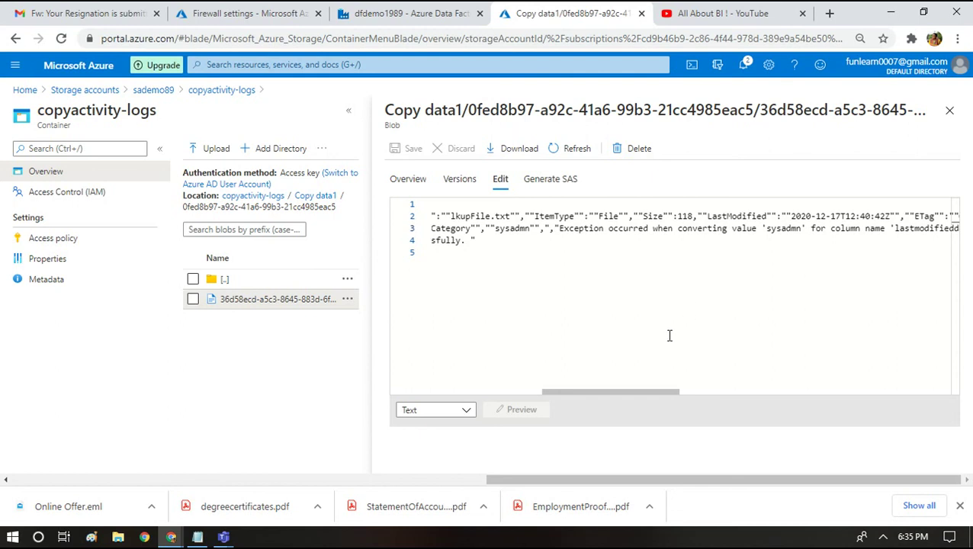
left_click_drag(627, 394, 423, 361)
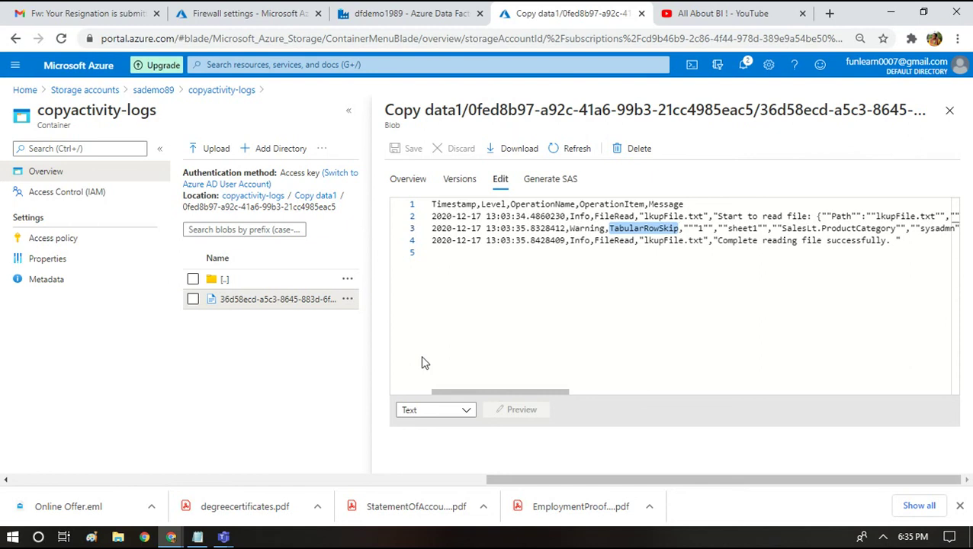
left_click(950, 111)
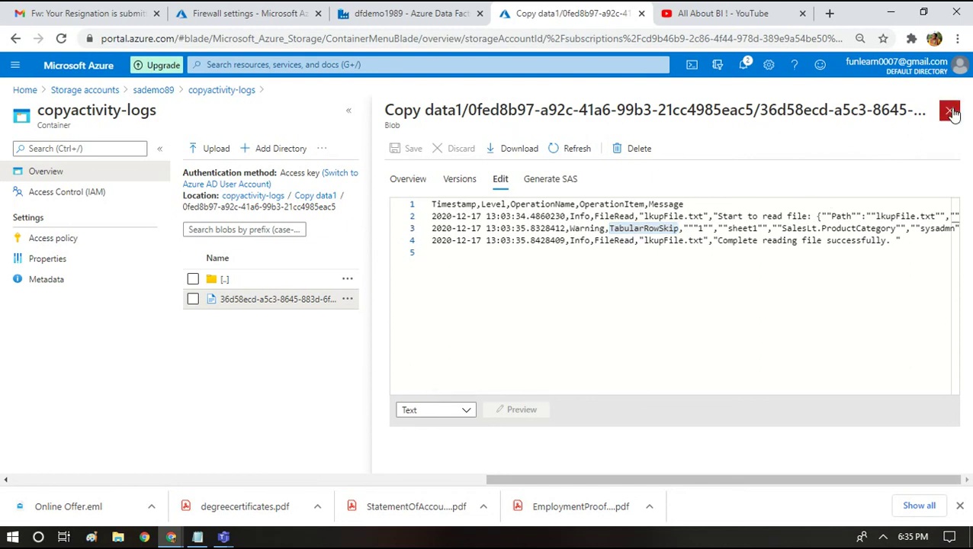